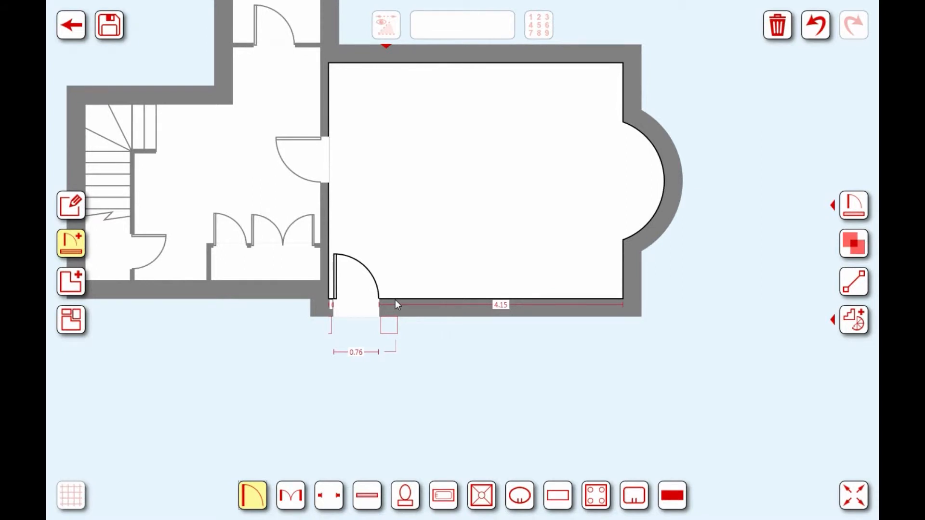
# Start a new room with its first corner offset 0.13 below the lower-left corner of the bay-fronted room
pyautogui.click(71, 281)
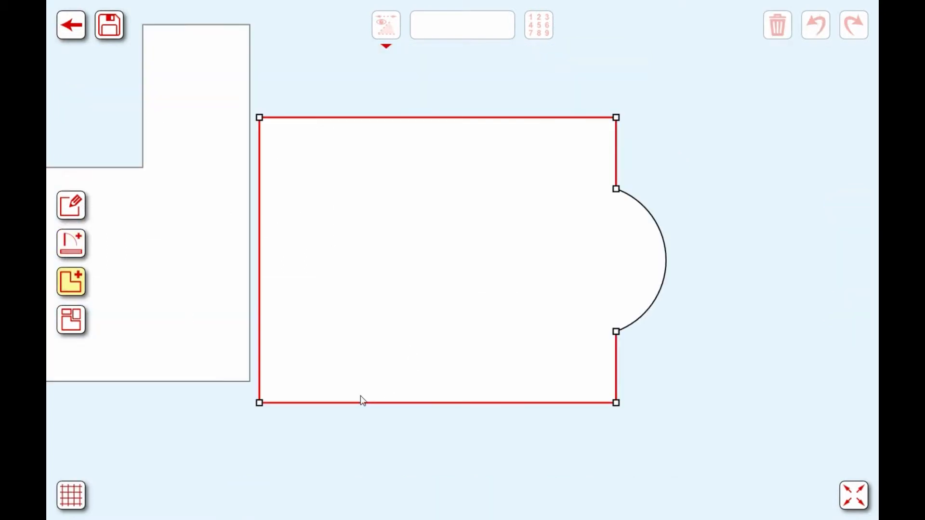
pyautogui.moveTo(339, 376); pyautogui.dragTo(373, 292)
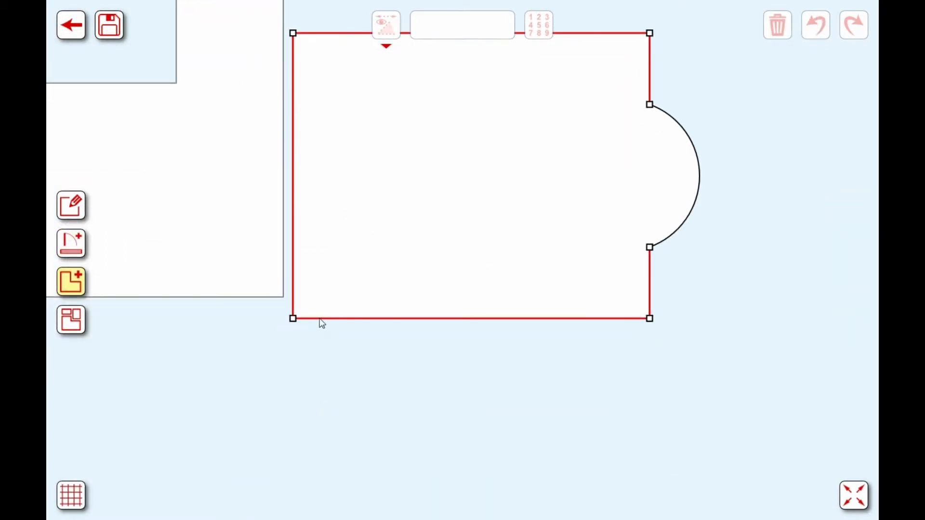
pyautogui.click(293, 328)
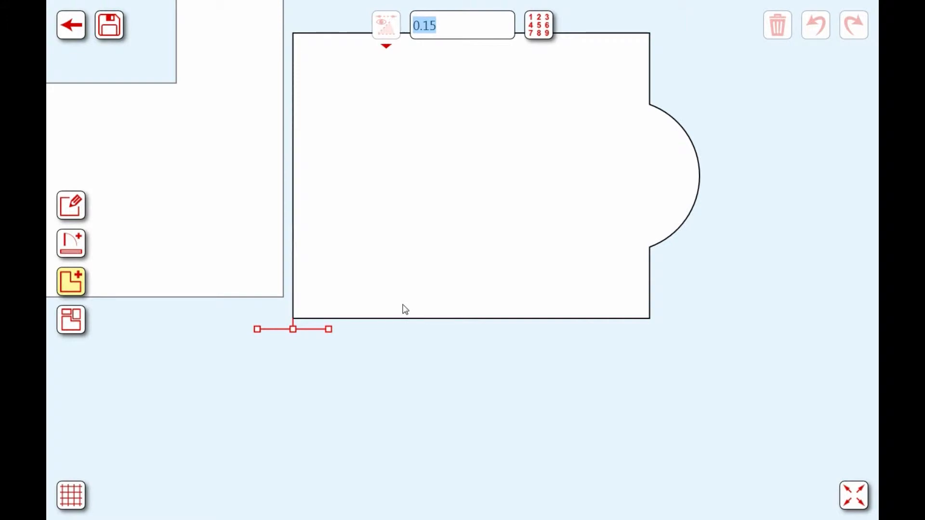
pyautogui.write('.13')
pyautogui.press('Return')
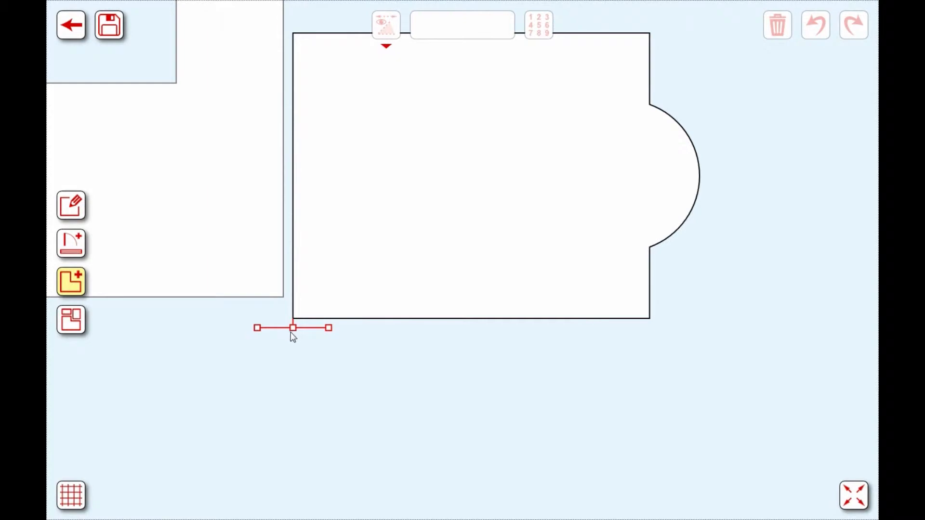
pyautogui.click(300, 323)
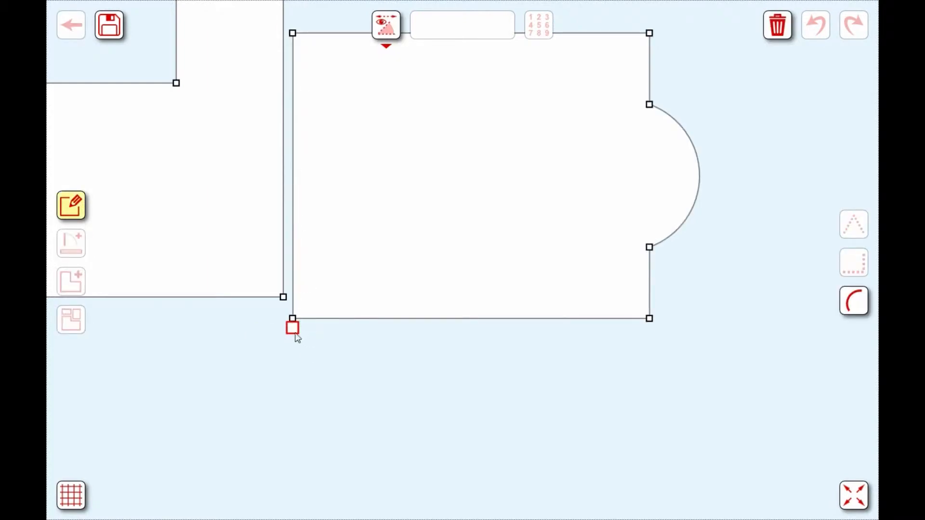
# Draw the new room's first wall straight down from the starting corner and set its length to 0.73
pyautogui.moveTo(296, 341); pyautogui.dragTo(299, 269)
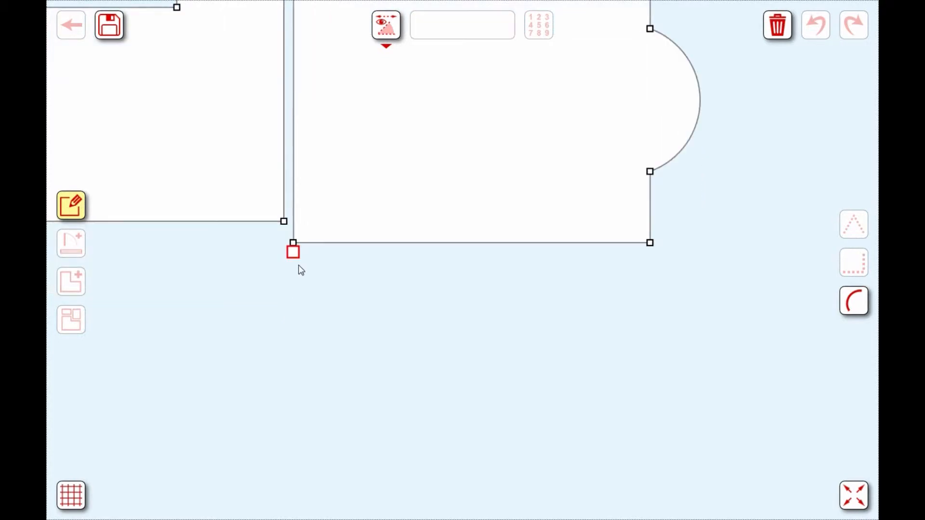
pyautogui.click(294, 338)
pyautogui.press('BackSpace')
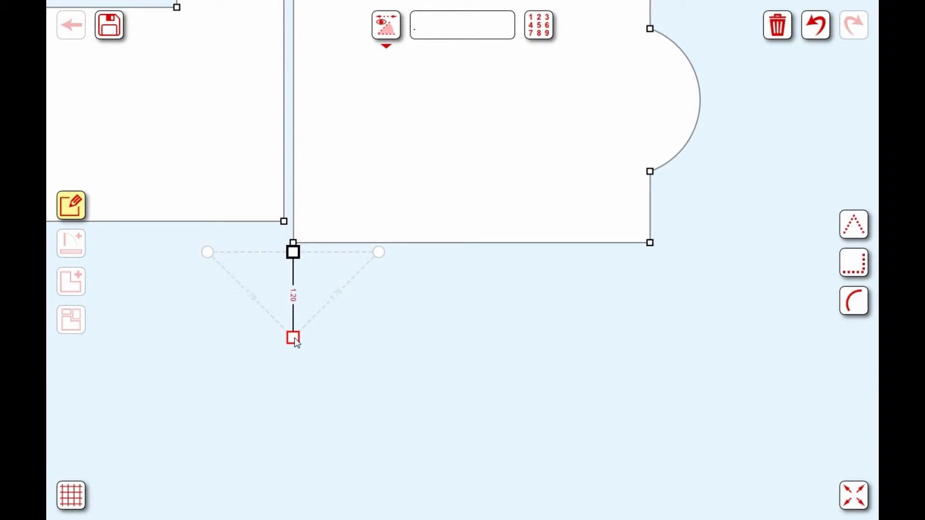
pyautogui.write('.73')
pyautogui.press('Return')
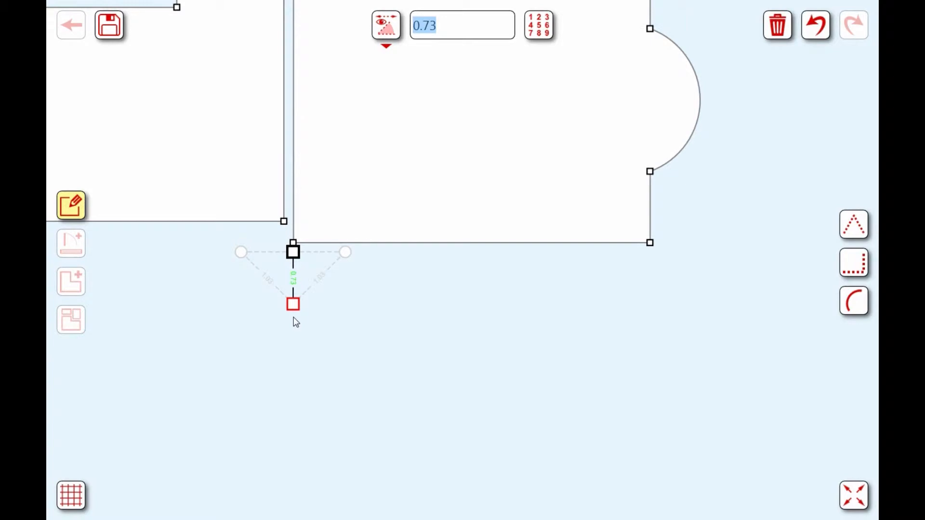
# Triangulate the next corner below and to the right, 2.71 from the first wall's end and 3.27 from the starting corner
pyautogui.moveTo(394, 346); pyautogui.dragTo(343, 304)
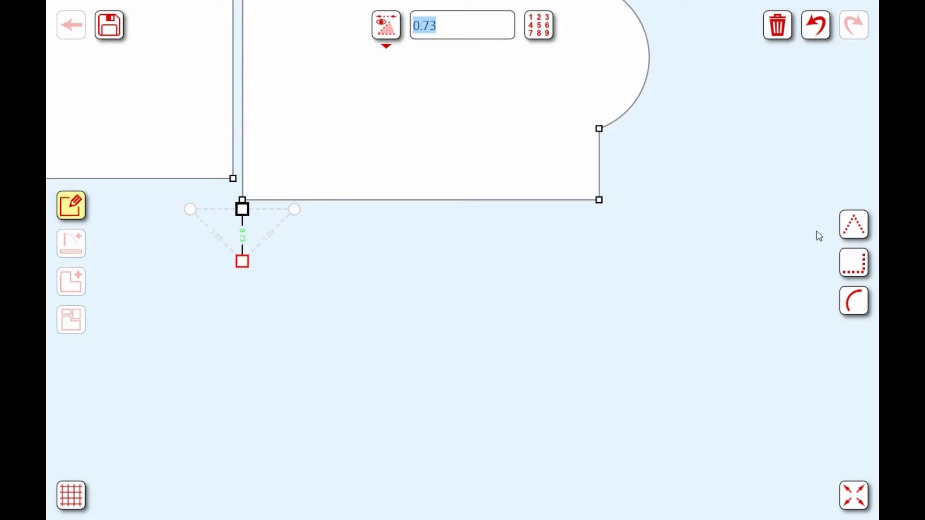
pyautogui.moveTo(523, 354); pyautogui.dragTo(520, 287)
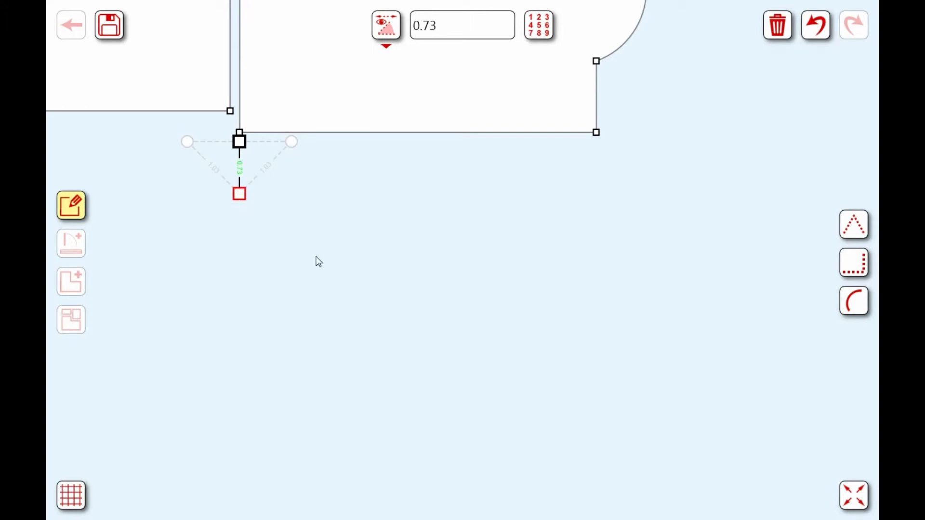
pyautogui.click(852, 233)
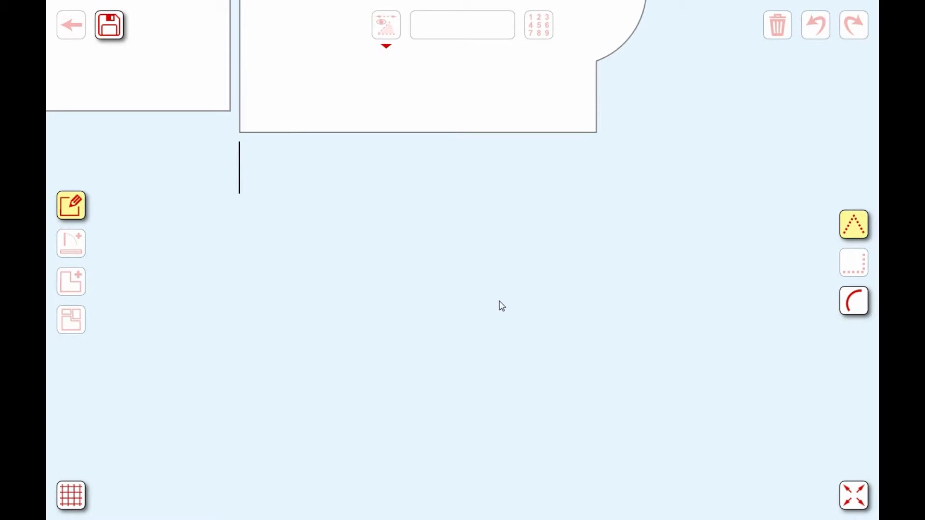
pyautogui.click(422, 366)
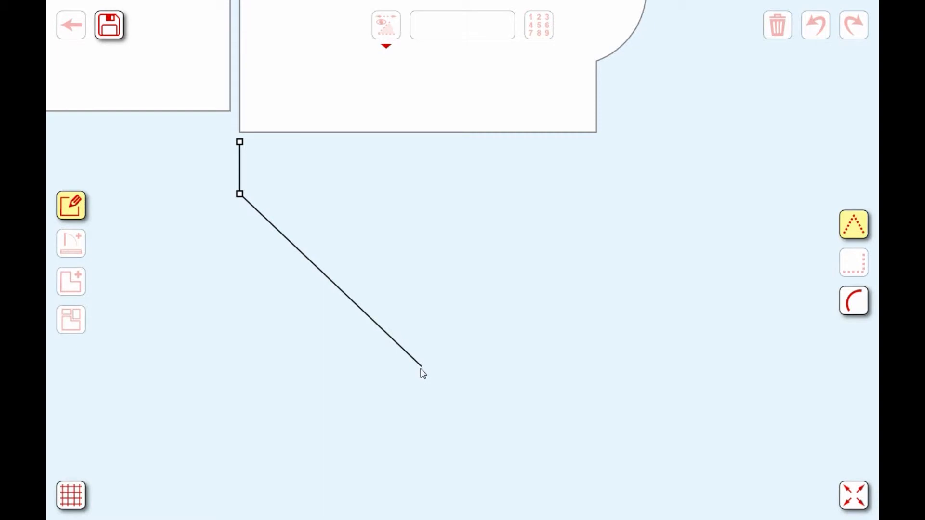
pyautogui.click(241, 197)
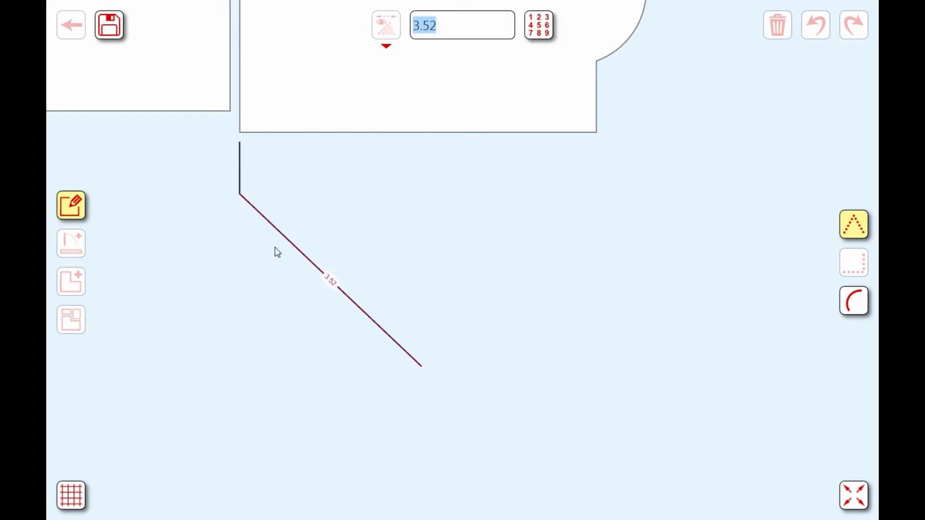
pyautogui.write('2.71')
pyautogui.press('Return')
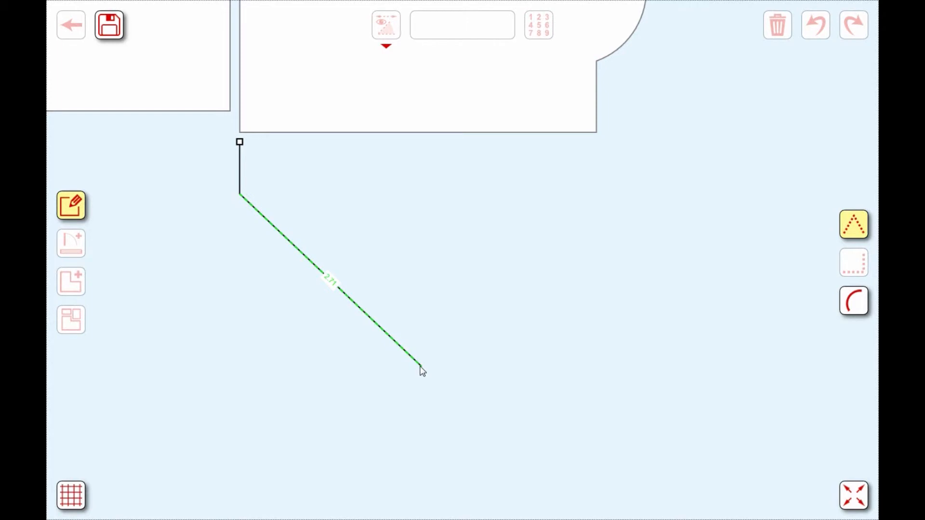
pyautogui.click(240, 142)
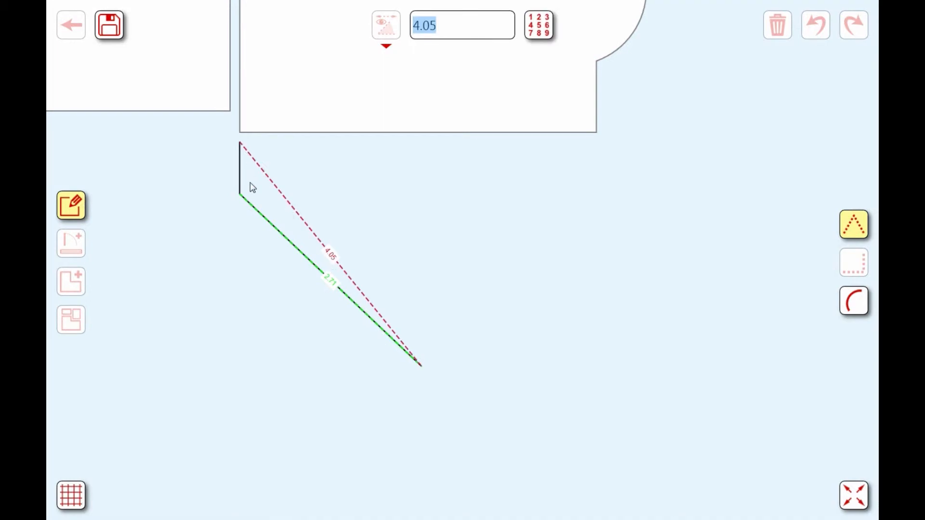
pyautogui.write('3.27')
pyautogui.press('Return')
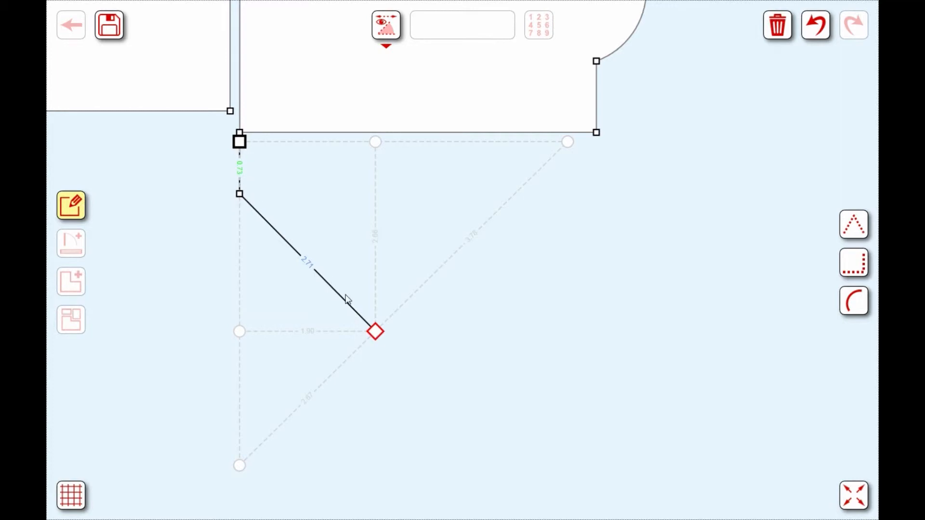
# Triangulate the next corner up to the right, 2.14 from the bottom corner and with a second distance from the starting corner
pyautogui.write('0.19')
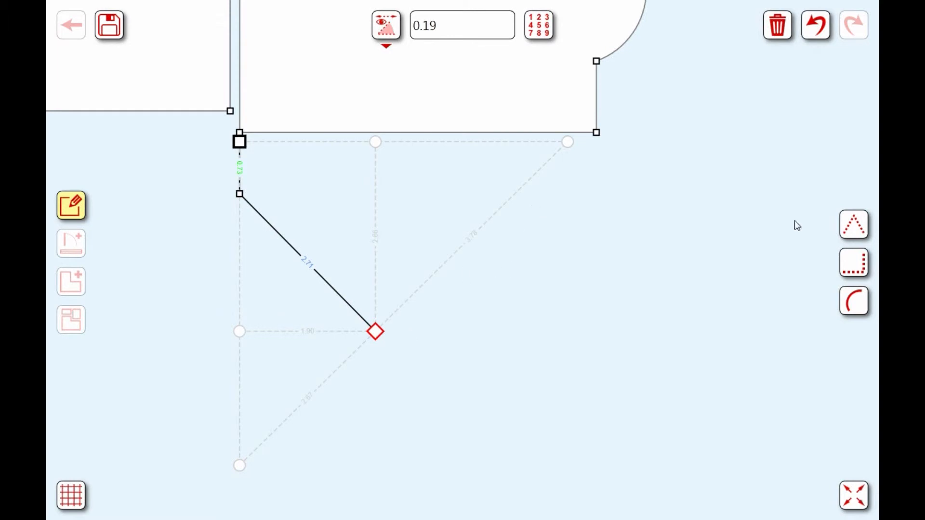
pyautogui.click(853, 224)
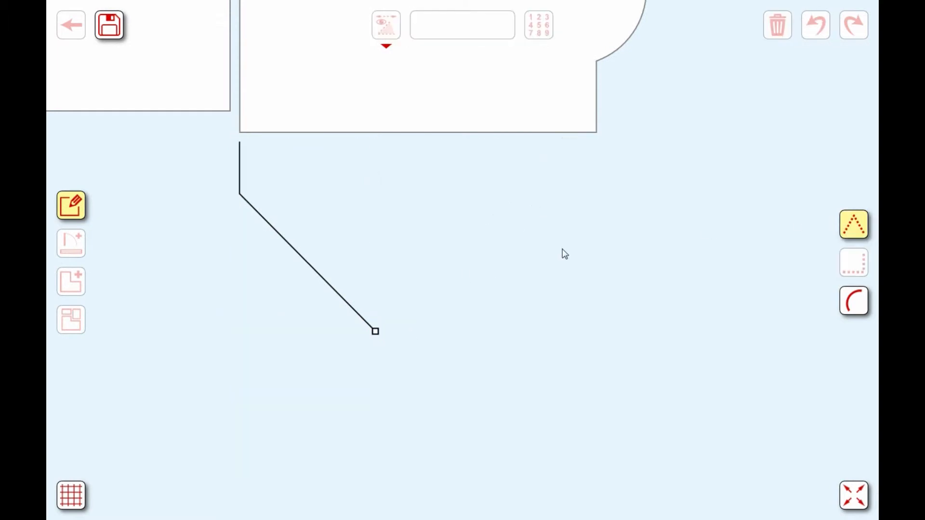
pyautogui.click(528, 214)
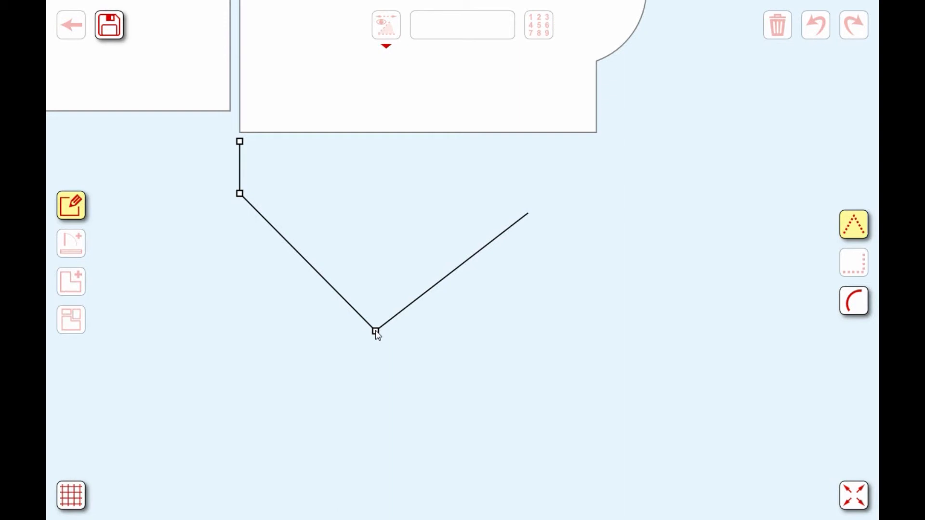
pyautogui.click(426, 291)
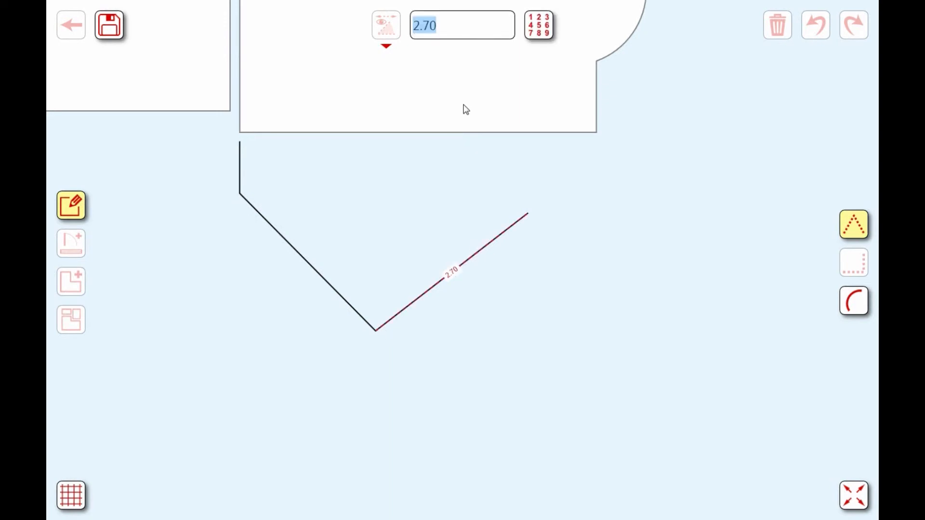
pyautogui.write('2.14')
pyautogui.press('Return')
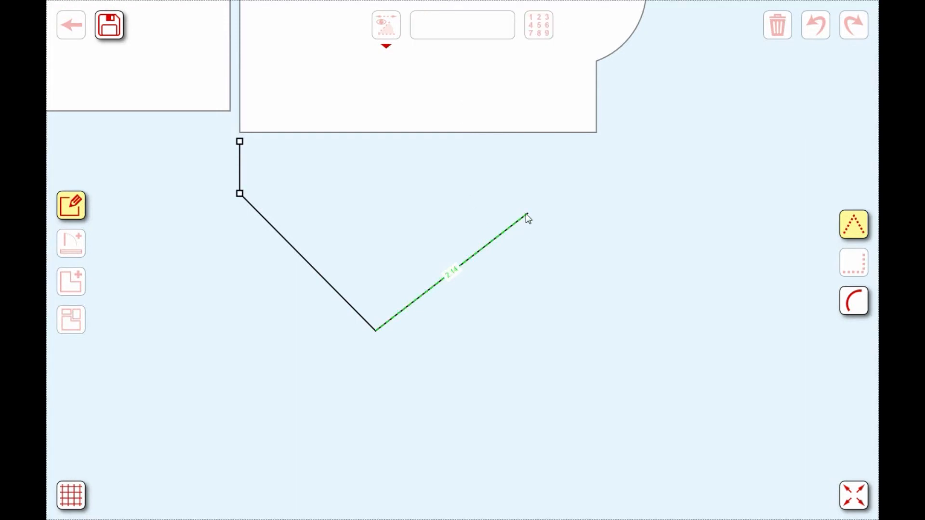
pyautogui.click(239, 142)
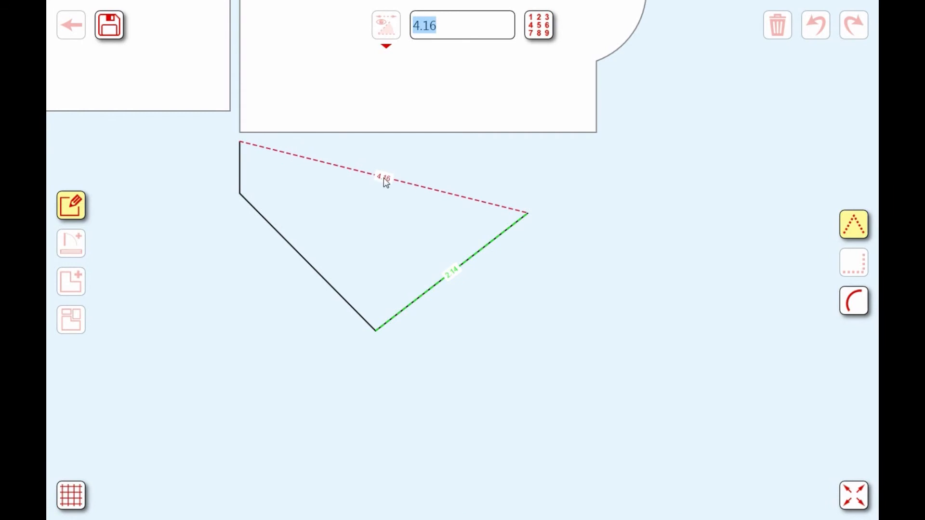
pyautogui.click(389, 189)
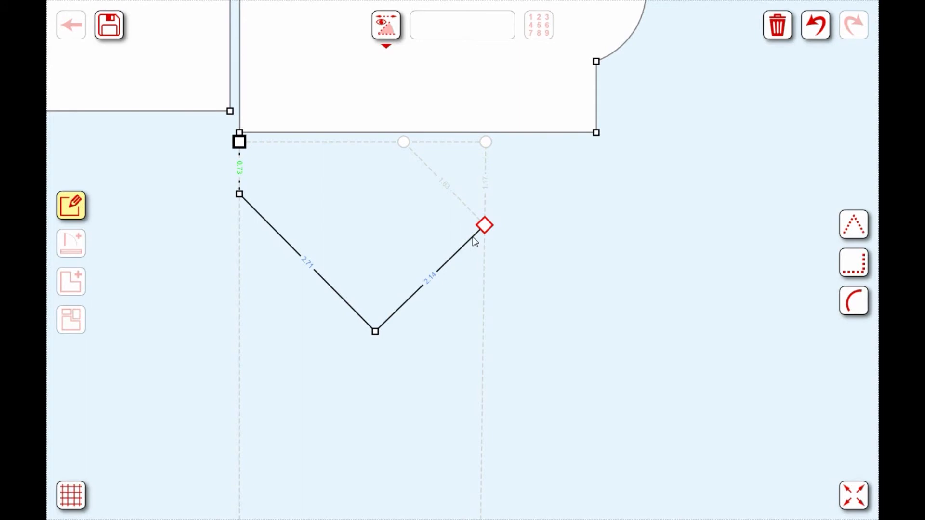
# Turn on the angle display and check the angles at both ends of the 2.71 wall
pyautogui.click(391, 42)
pyautogui.click(389, 34)
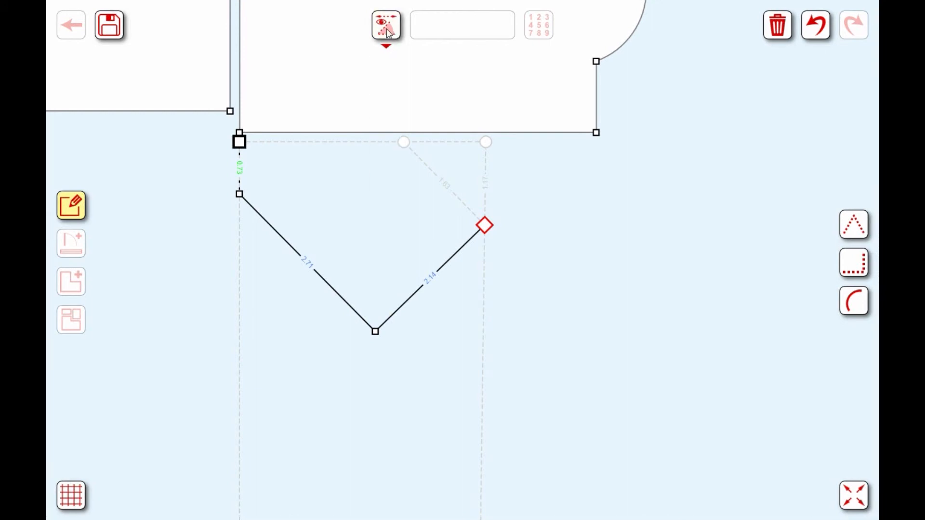
pyautogui.click(390, 33)
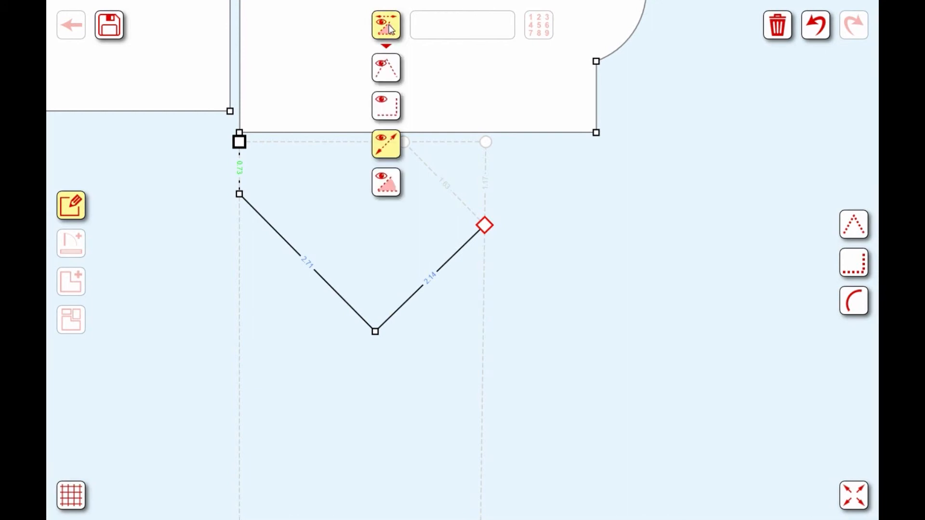
pyautogui.click(386, 182)
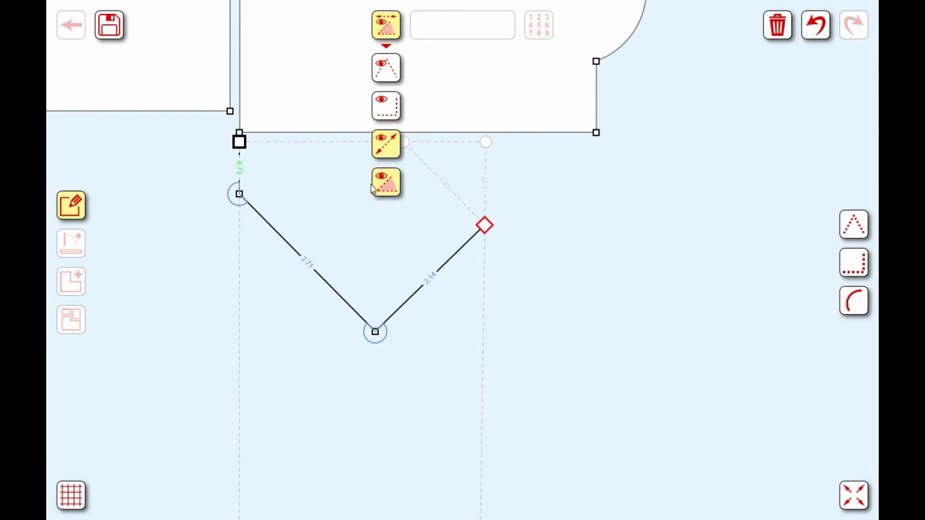
pyautogui.click(376, 337)
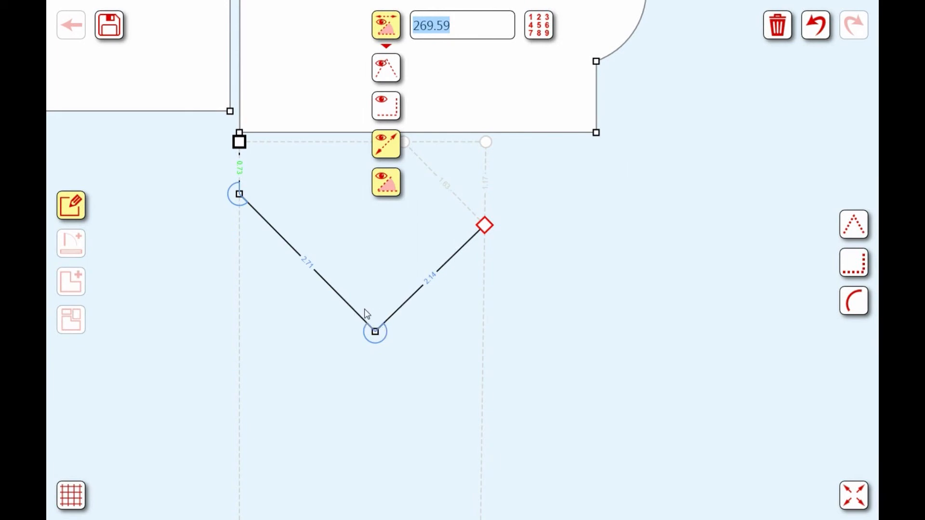
pyautogui.click(239, 194)
pyautogui.click(511, 307)
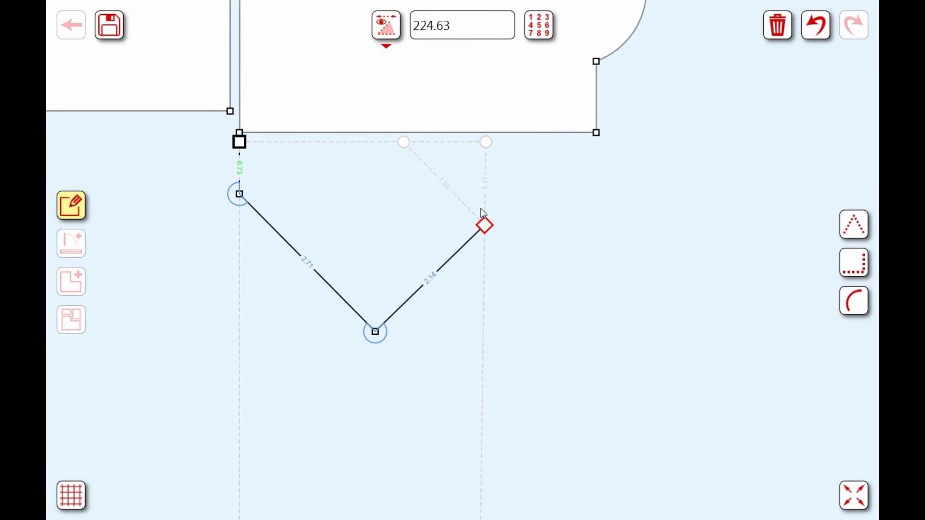
# Draw a 0.19 return wall square to the 2.14 wall, and close the outline via a corner level with the starting corner
pyautogui.click(483, 225)
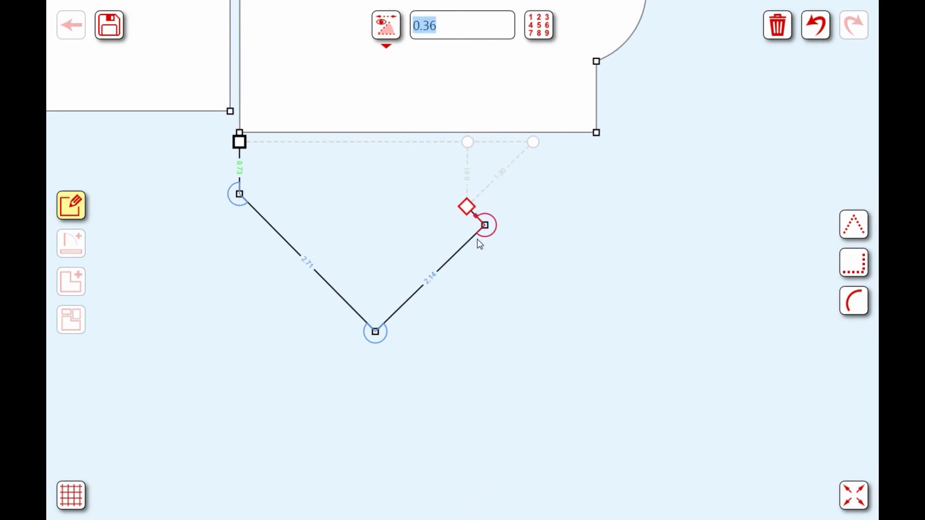
pyautogui.write('.19')
pyautogui.press('Return')
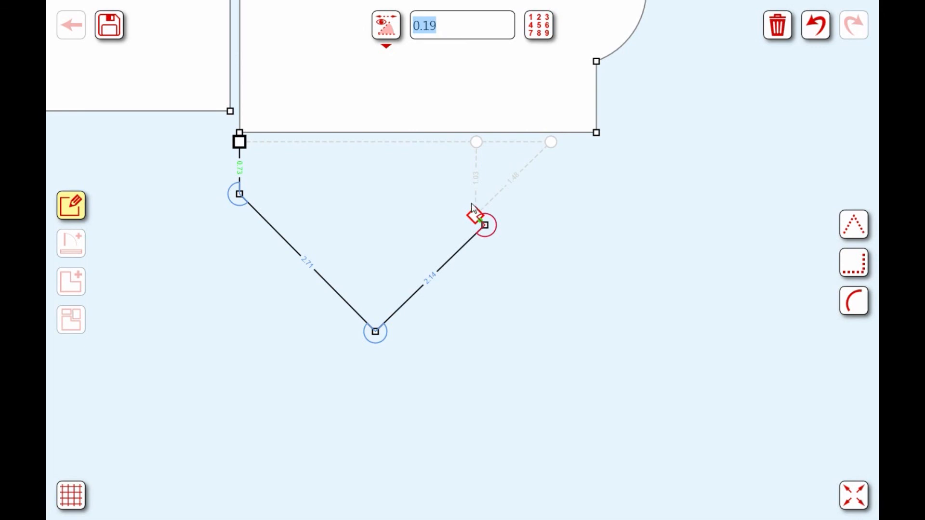
pyautogui.click(476, 142)
pyautogui.click(239, 142)
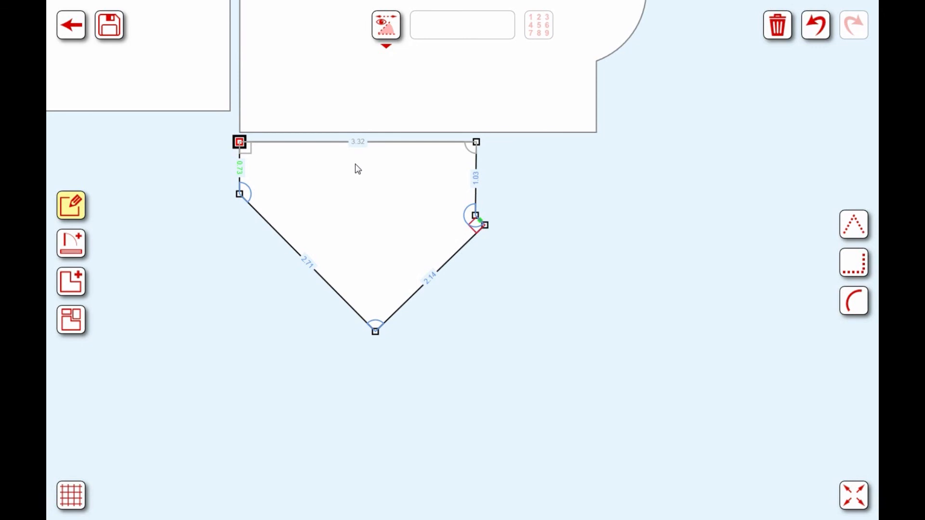